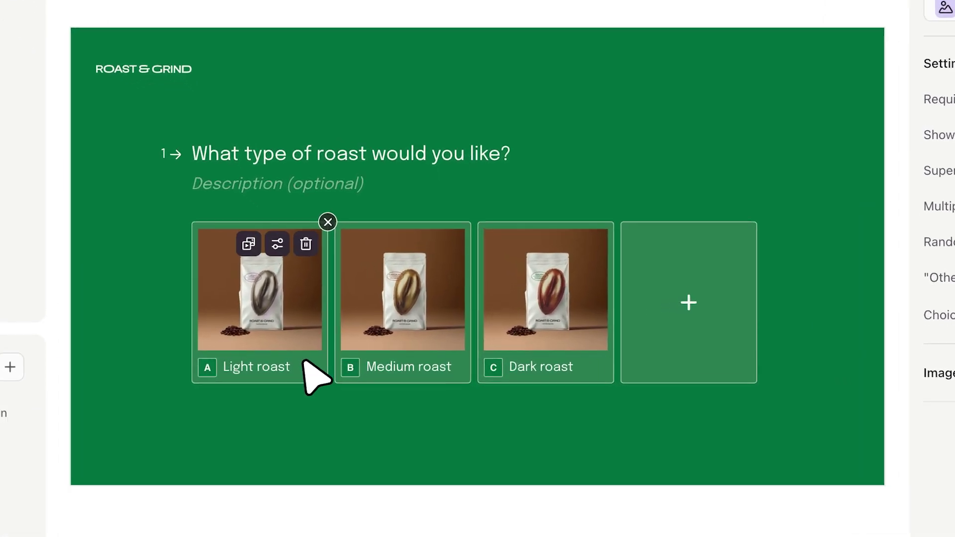
Append ($20), ($18) and ($16) to the Light, Medium and Dark roast choices
click(345, 376)
text(($20))
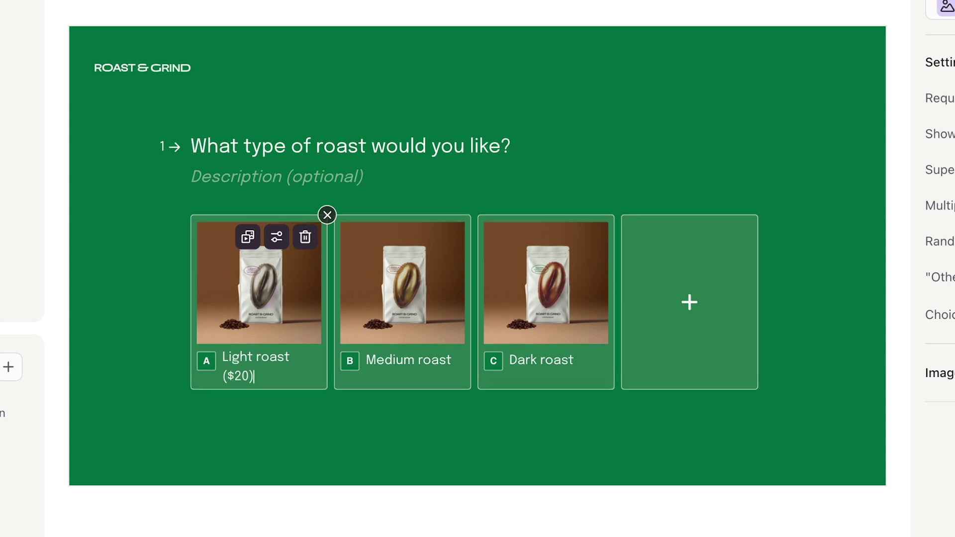
click(440, 359)
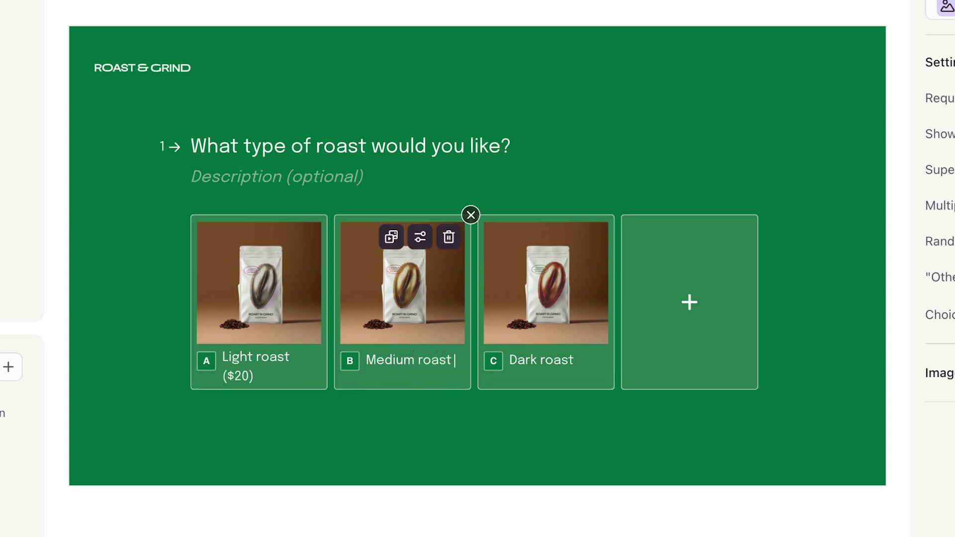
text(($18))
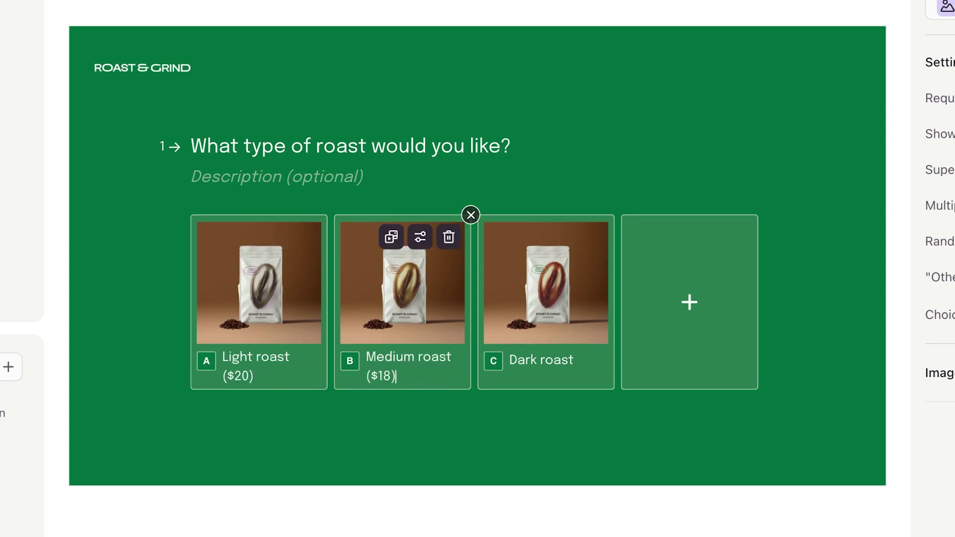
click(568, 349)
text(($16))
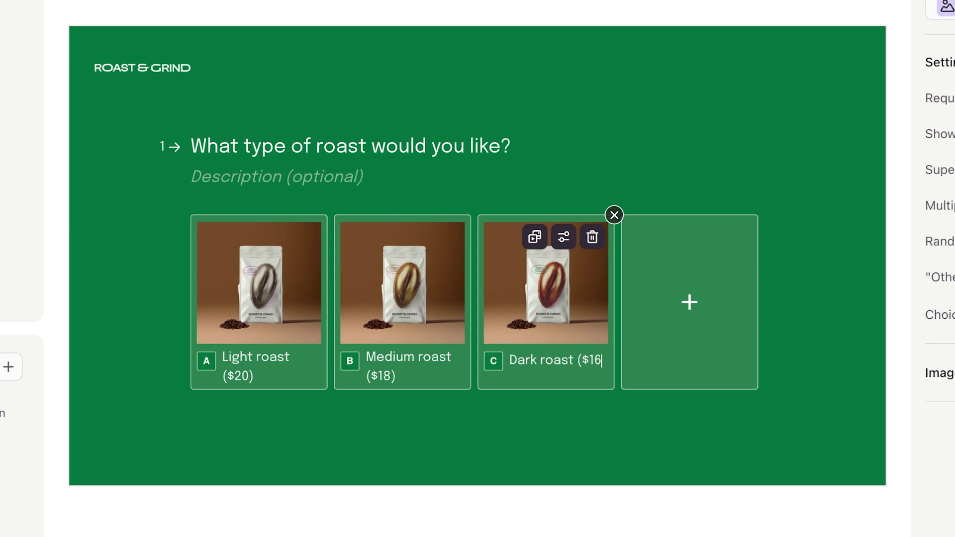
Finish the labels and review the bags question and the payment question
click(552, 478)
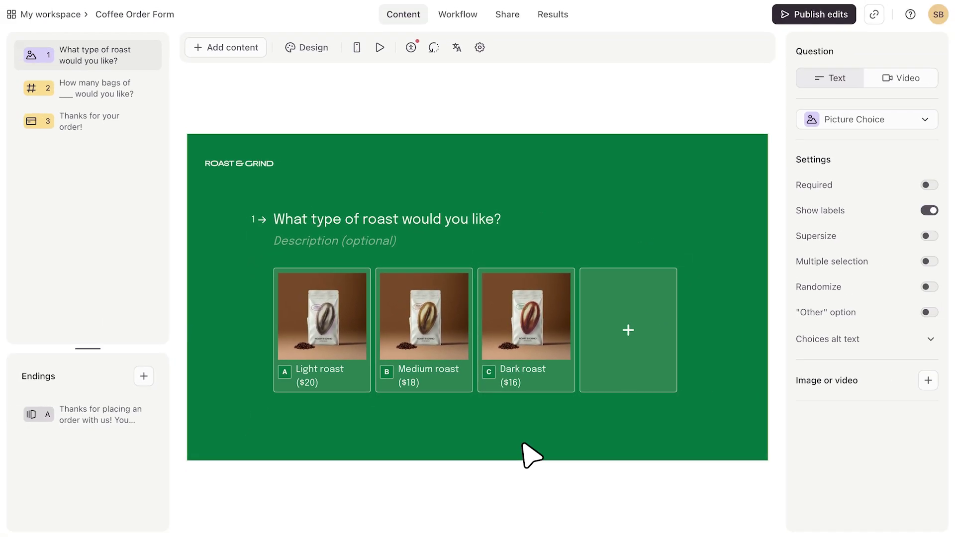
click(107, 85)
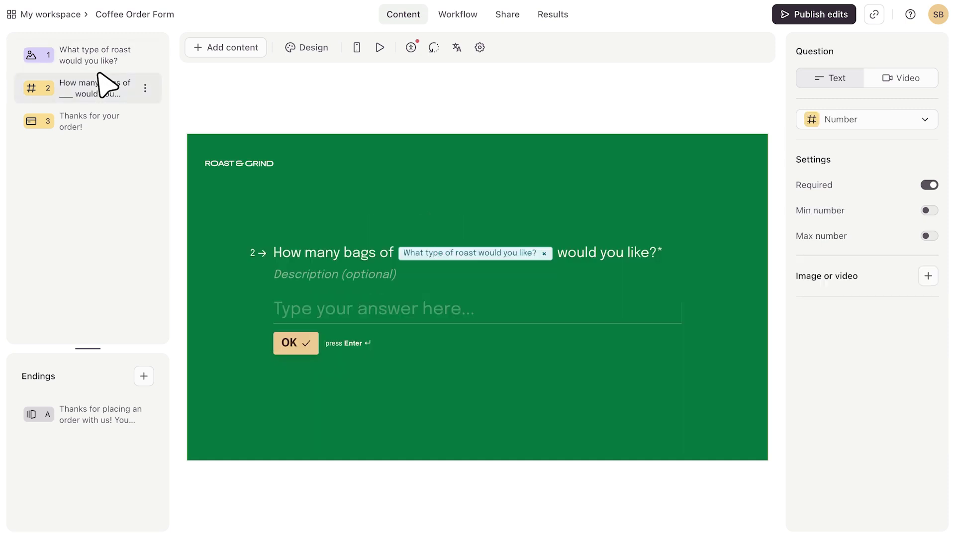
click(102, 119)
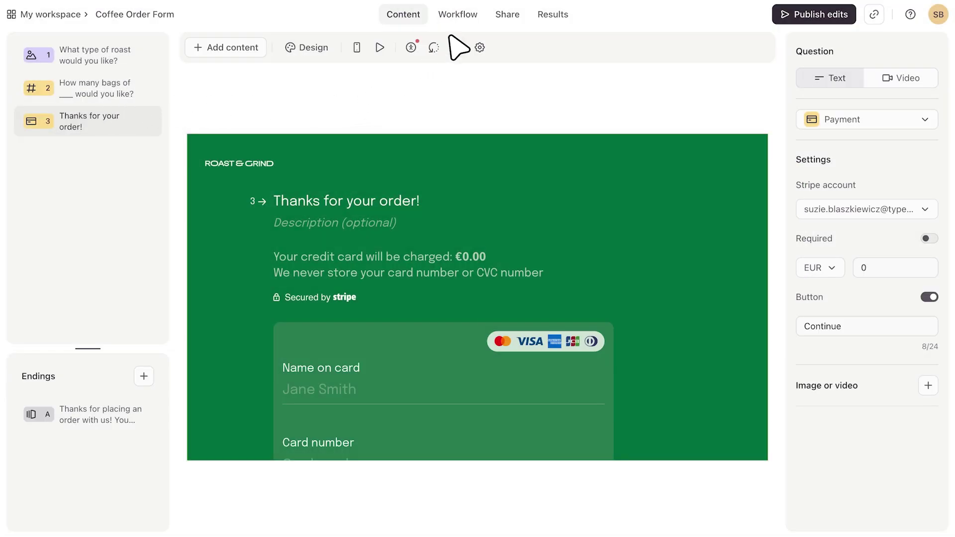
From the Workflow view, open Branching and add a rule to question 1
click(459, 10)
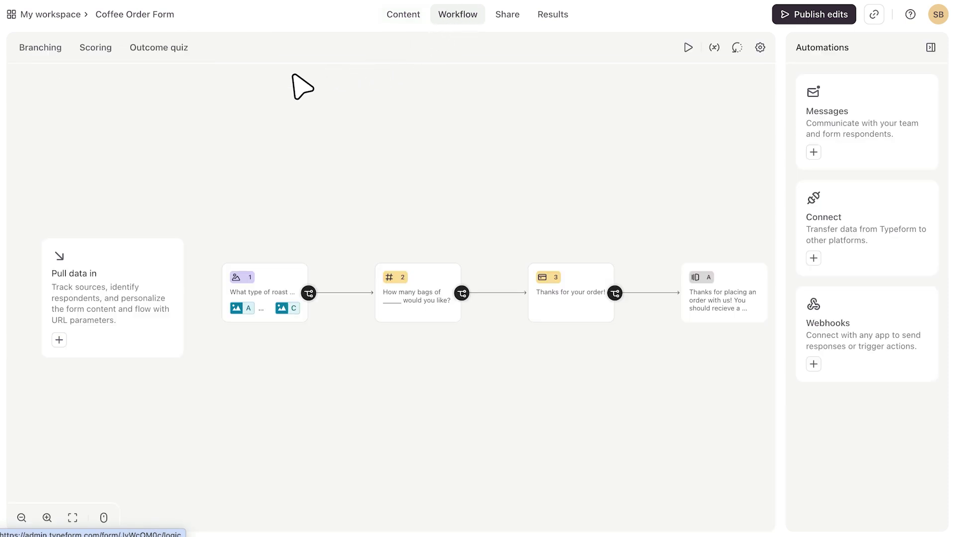
click(39, 47)
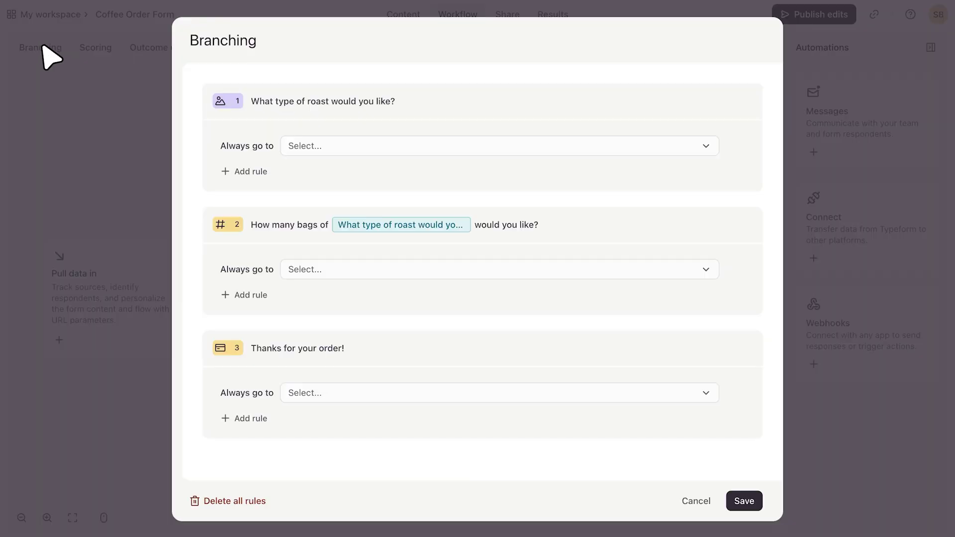
click(235, 172)
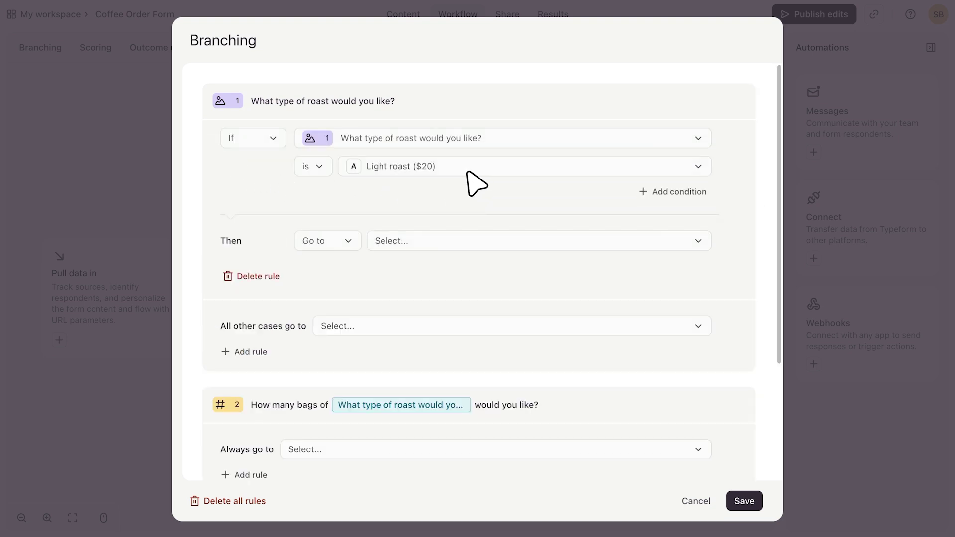
Make the Light roast ($20) rule add the fixed number 20
click(348, 241)
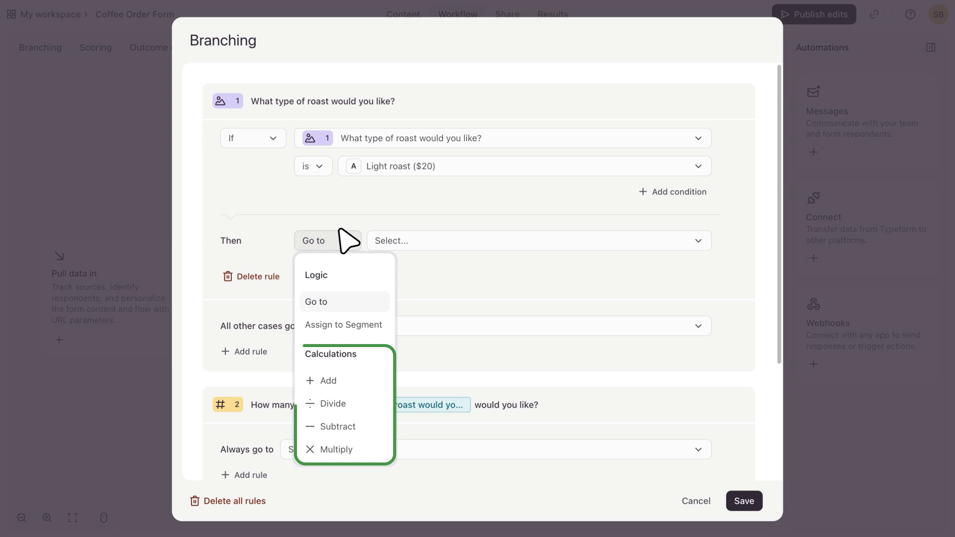
click(340, 374)
click(468, 245)
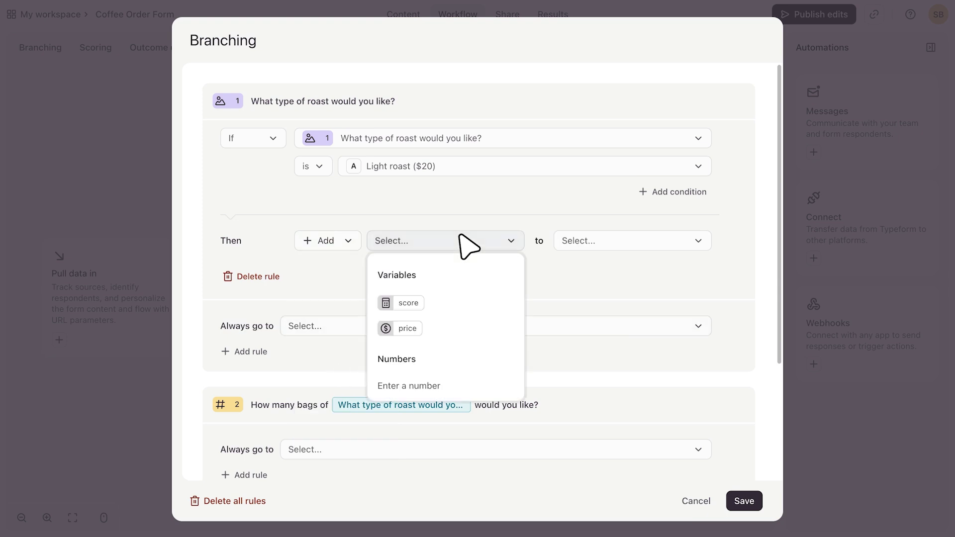
click(457, 384)
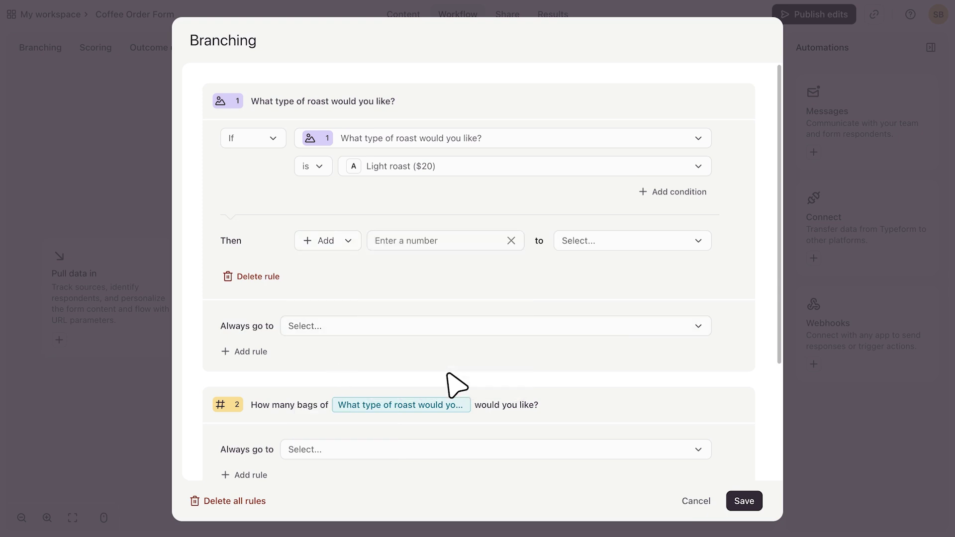
click(426, 239)
text(20)
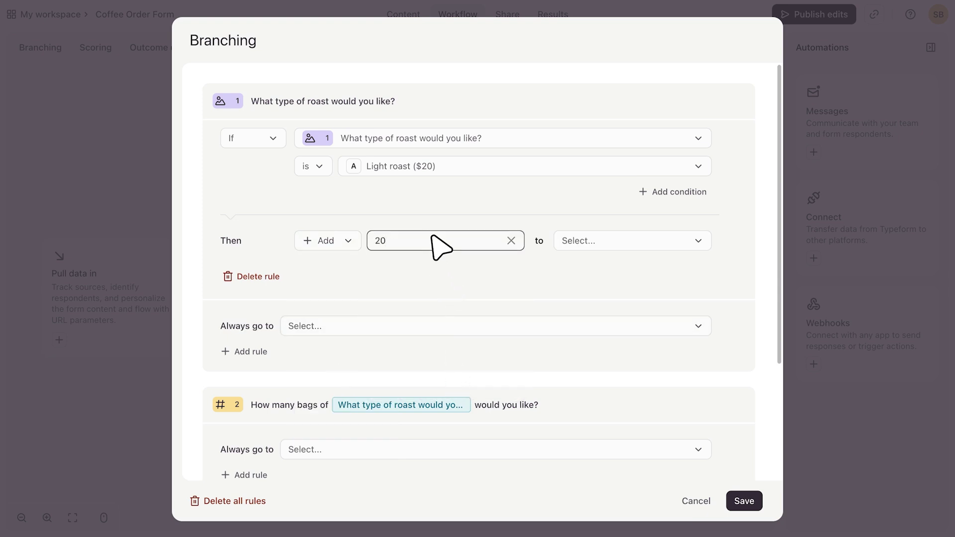
click(651, 238)
Direct the Light roast's 20 into the price variable, then add another question 1 rule
click(593, 326)
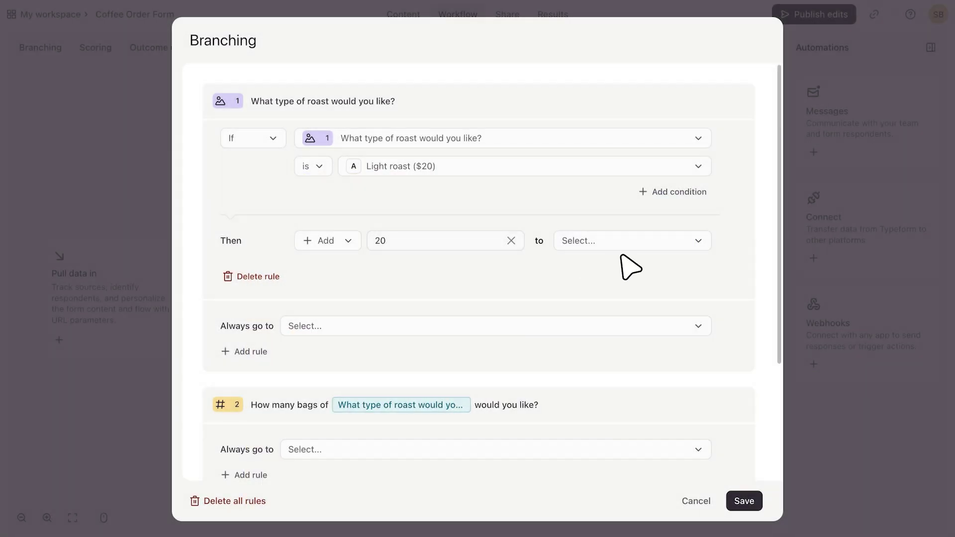
click(652, 239)
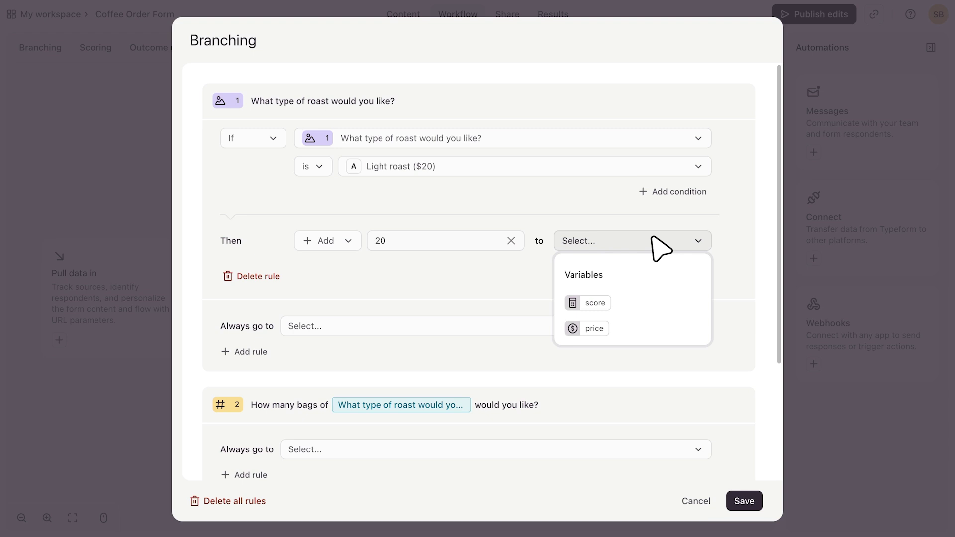
click(593, 328)
click(245, 344)
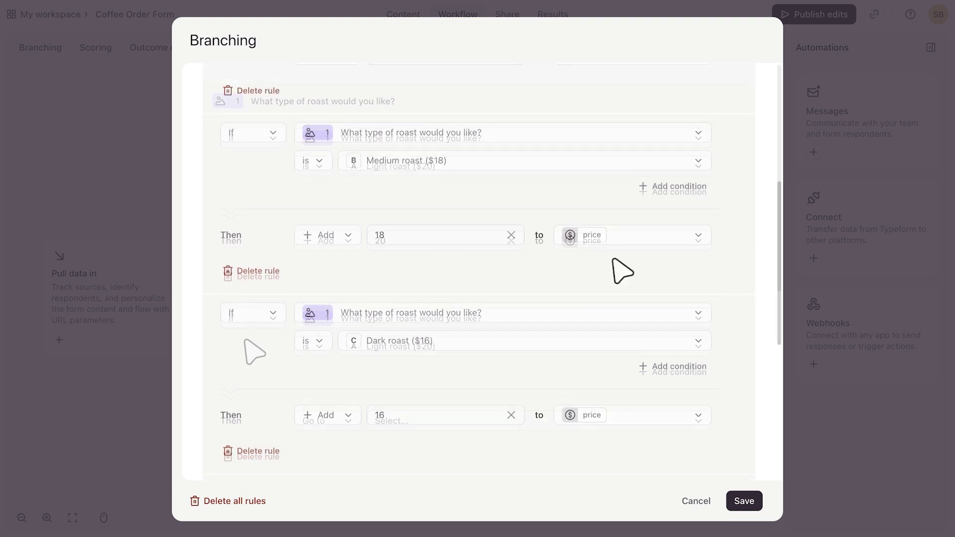
scroll(622, 271, down, 6)
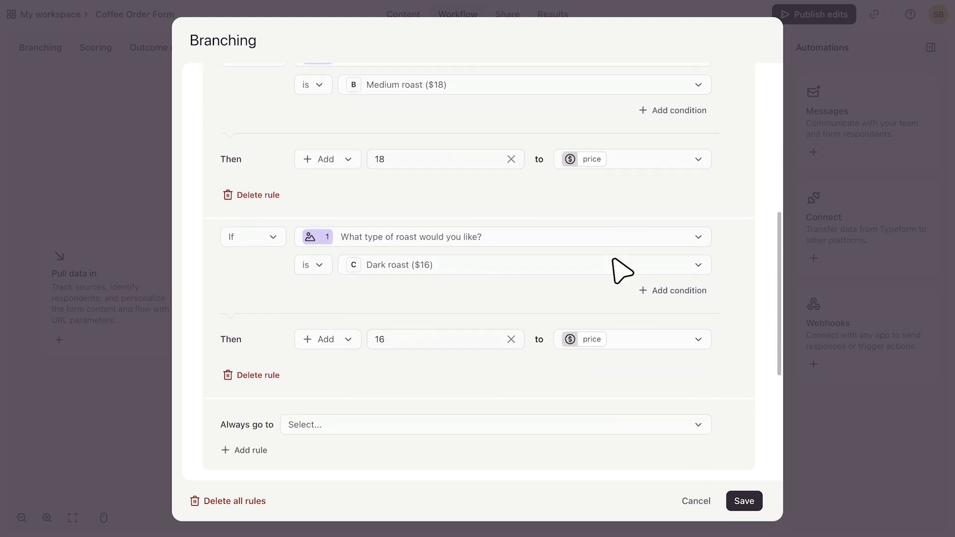
scroll(622, 271, up, 1)
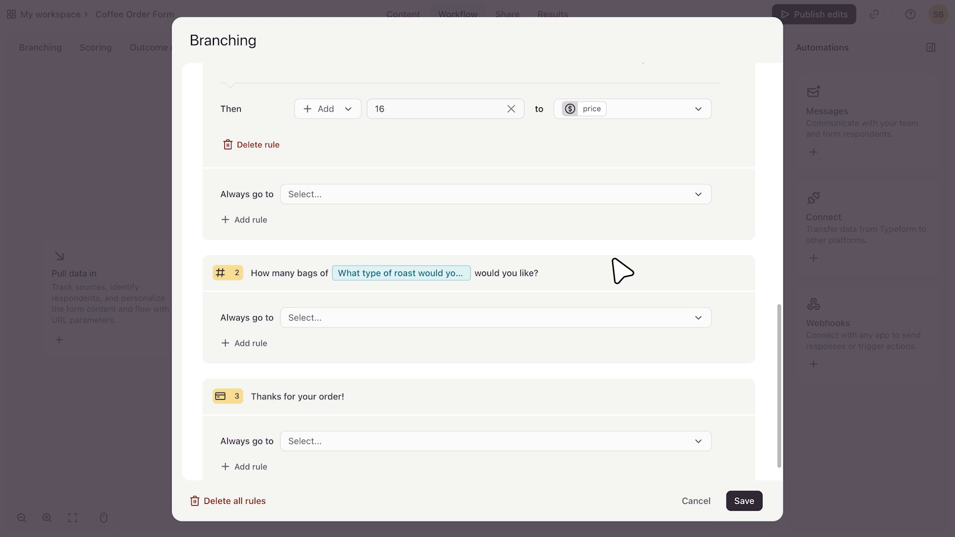
Add a bags-question rule: if answer is not equal to 0, multiply price by question 2
click(251, 343)
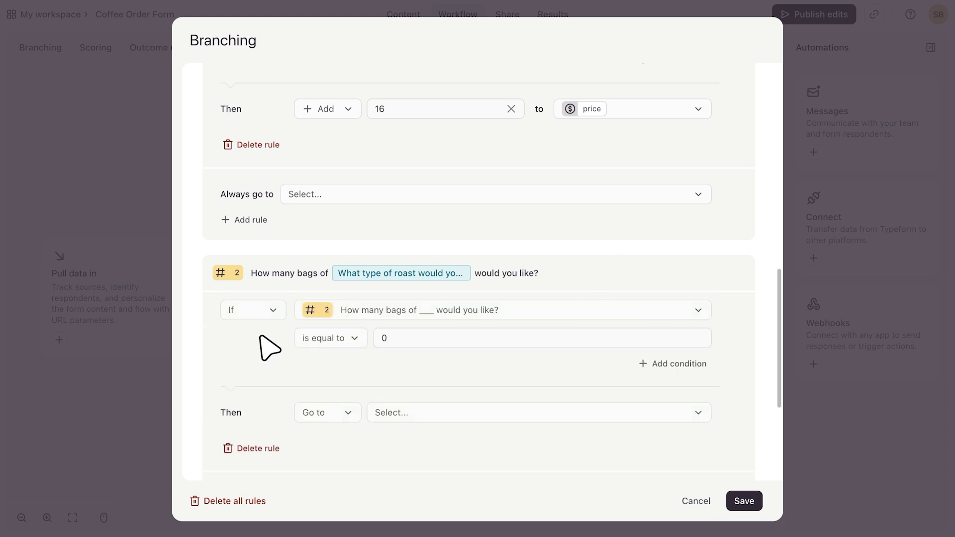
click(357, 340)
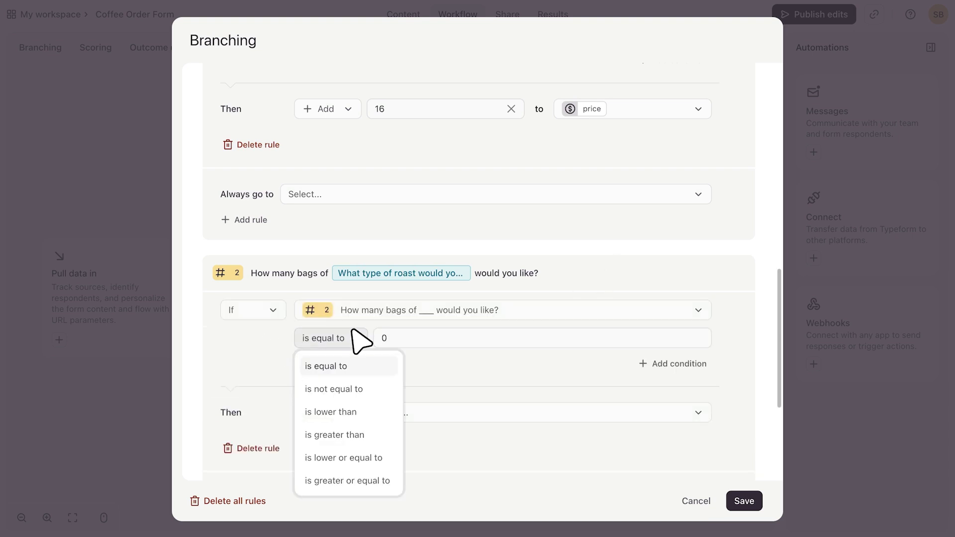
click(362, 380)
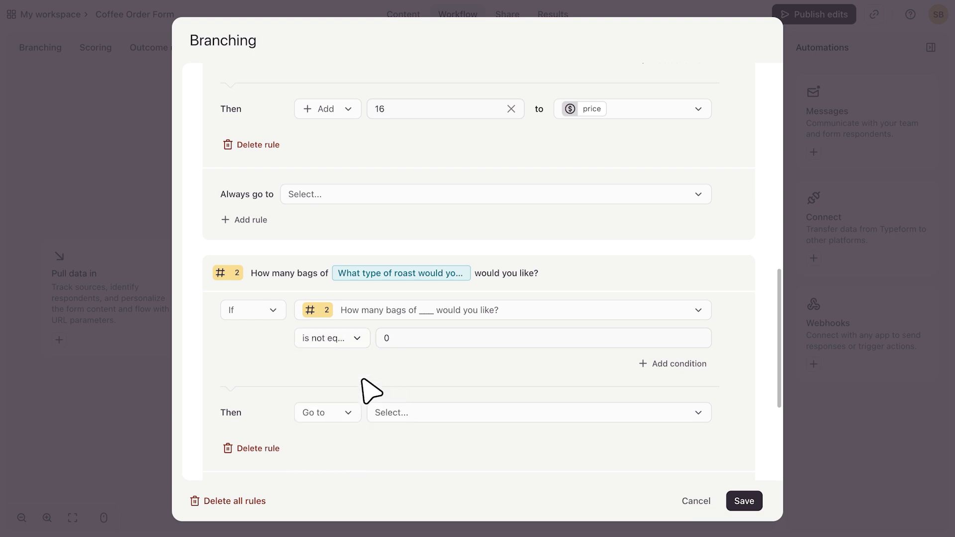
click(344, 410)
click(343, 384)
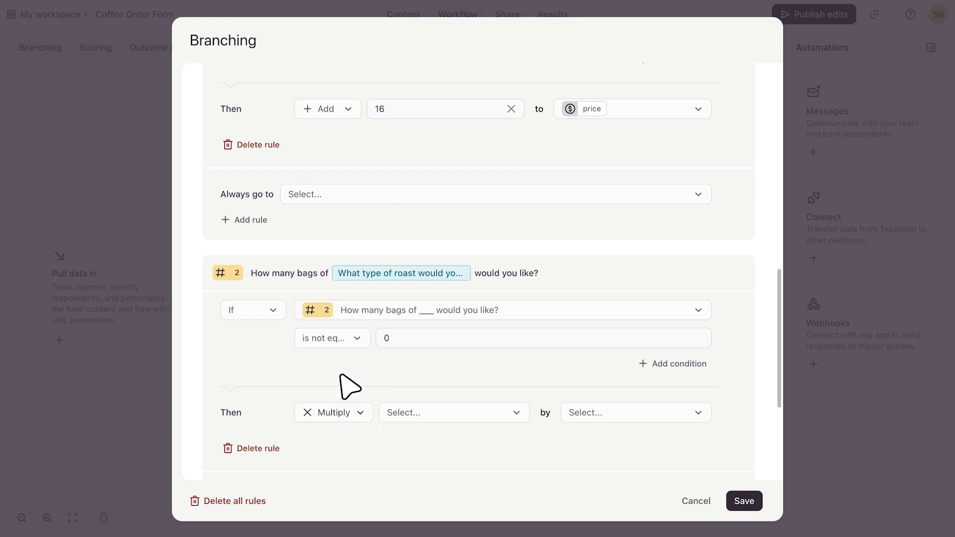
click(453, 412)
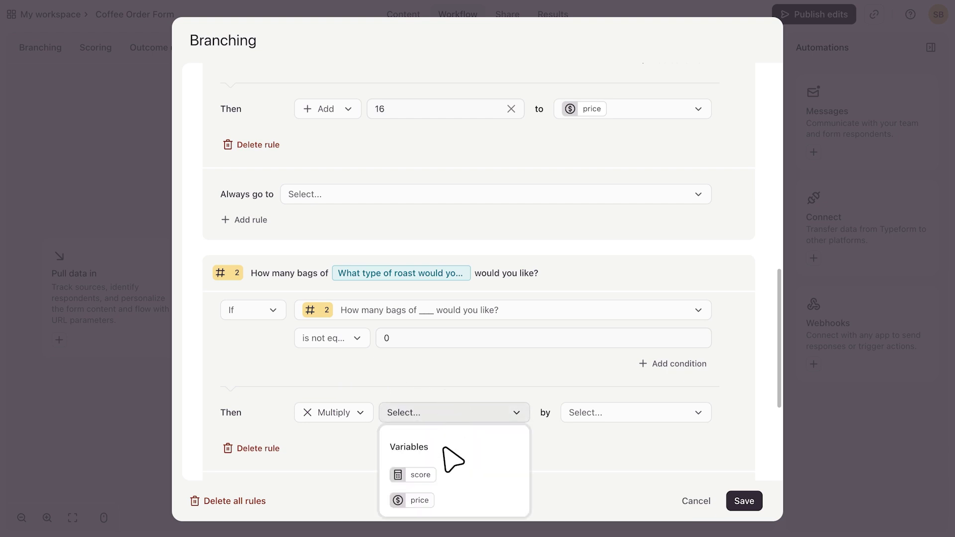
click(450, 499)
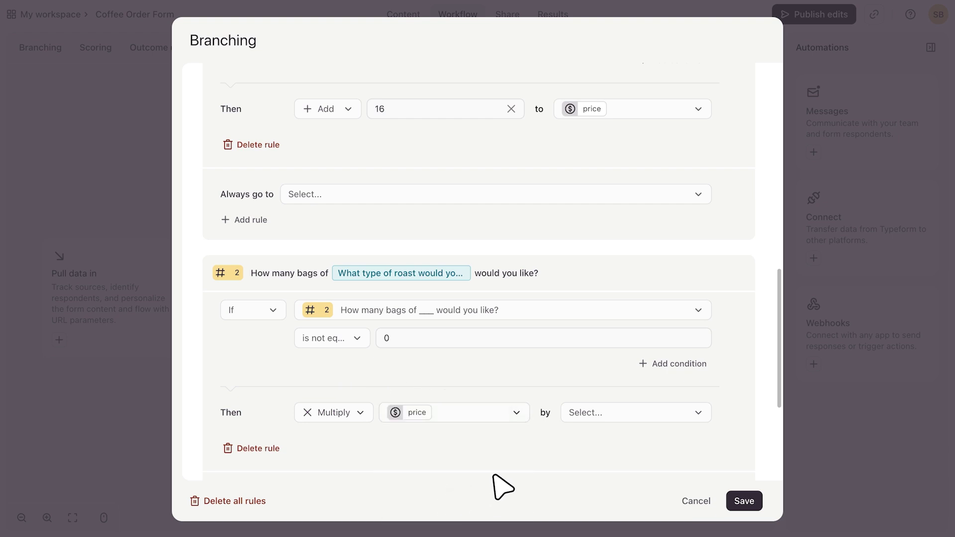
click(582, 415)
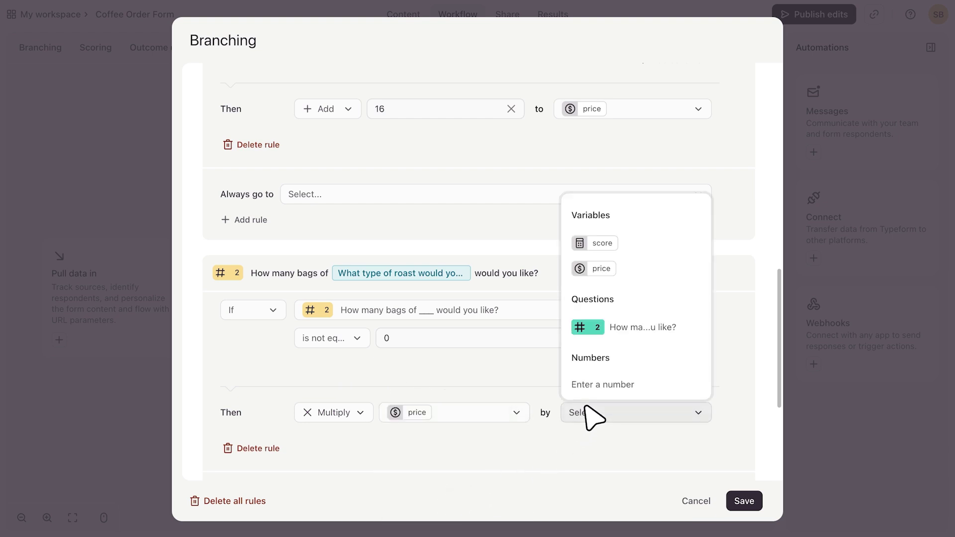
click(634, 326)
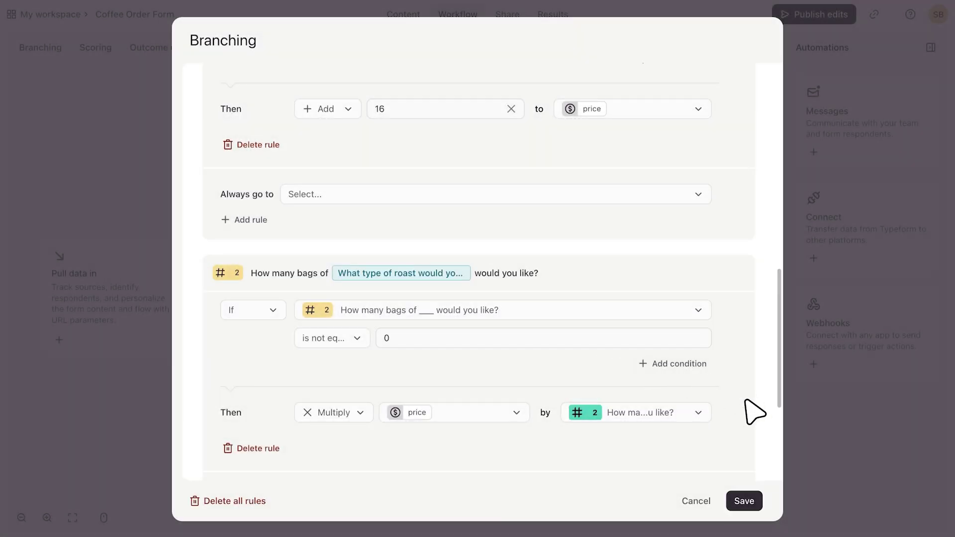
Save and publish the branching, then test-order 3 bags of Medium roast in the live form
click(739, 496)
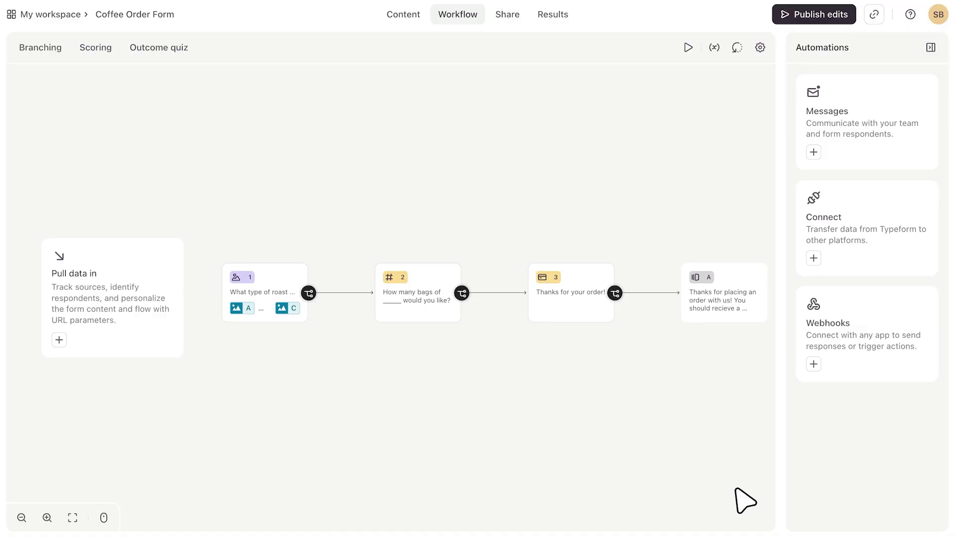
click(813, 16)
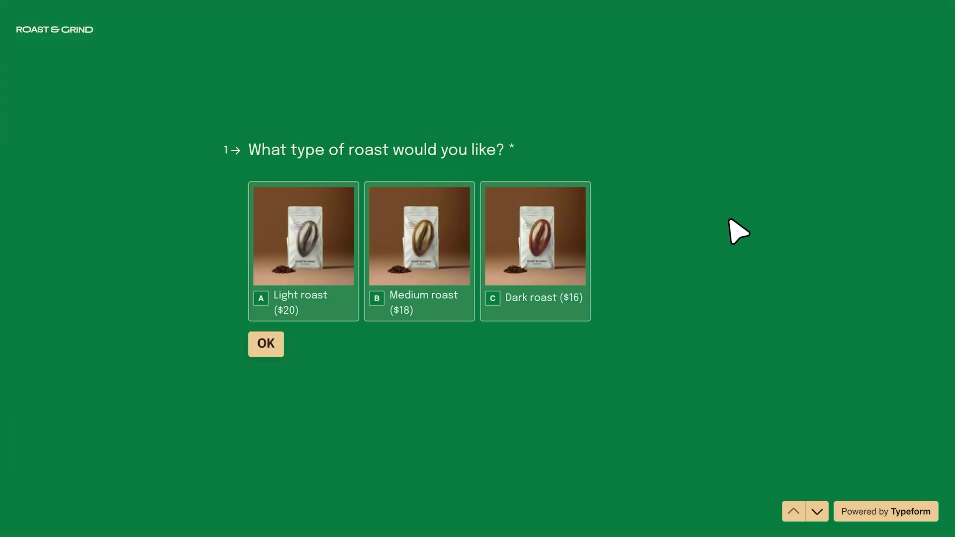
click(424, 305)
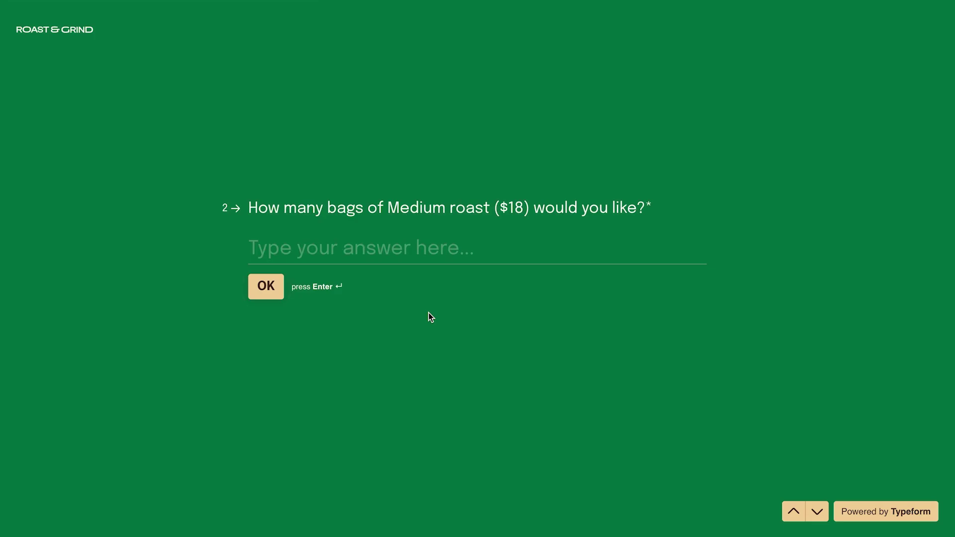
text(3)
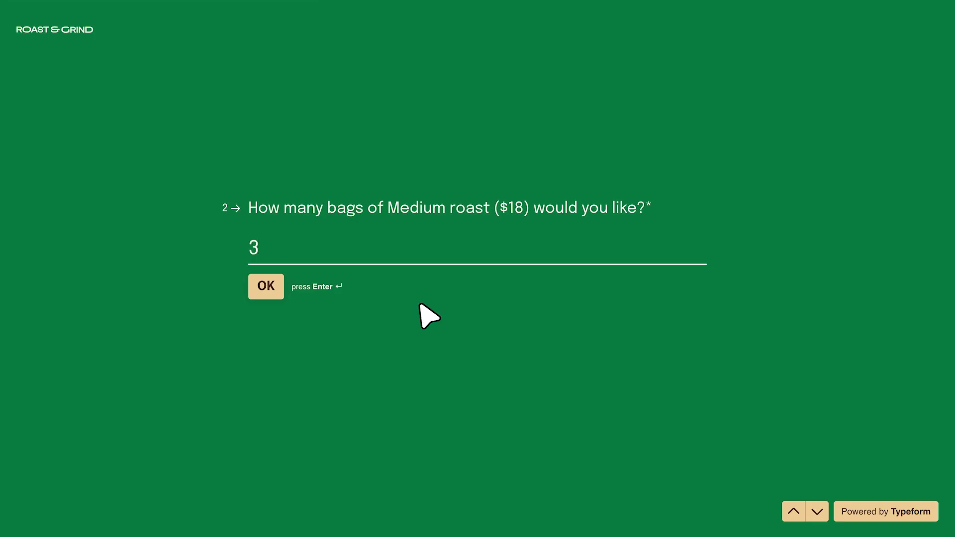
click(258, 281)
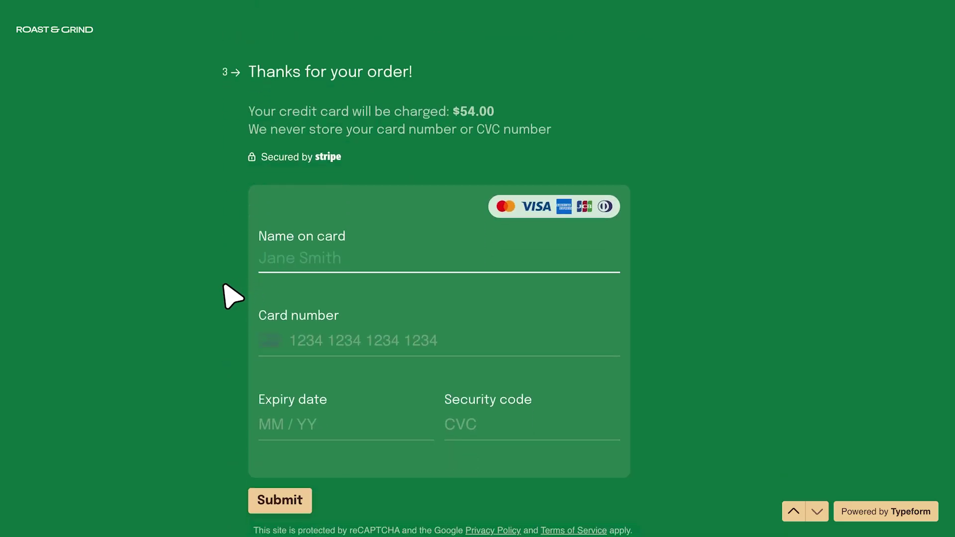
click(224, 285)
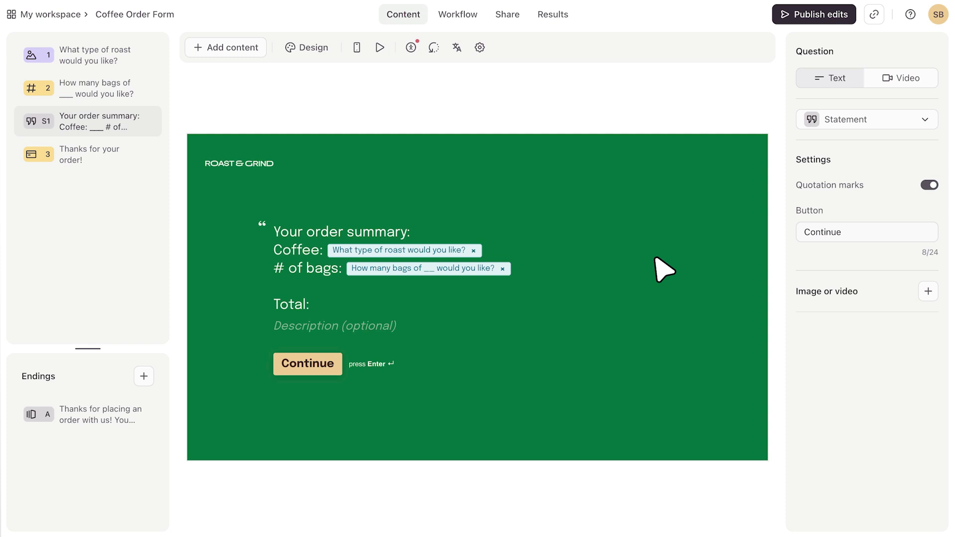
click(384, 301)
text(@)
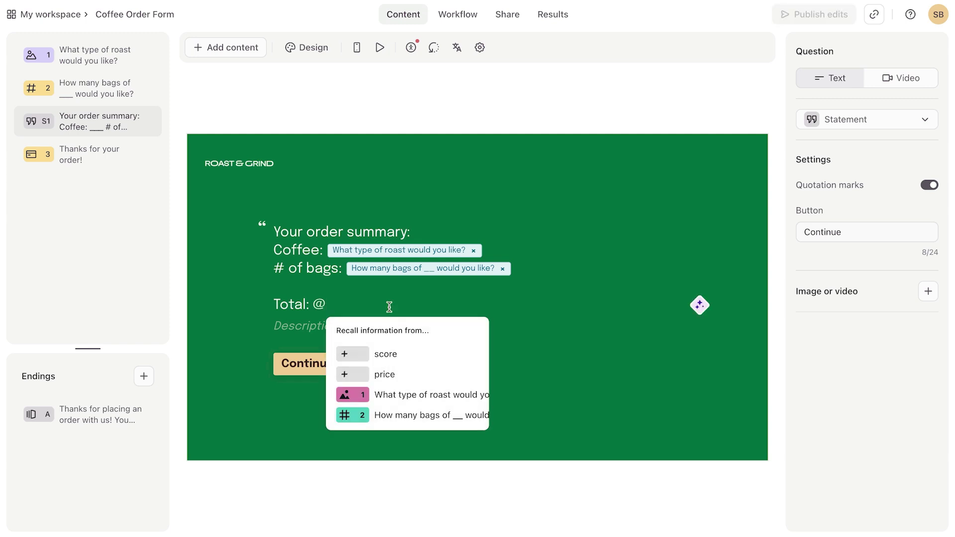
click(414, 362)
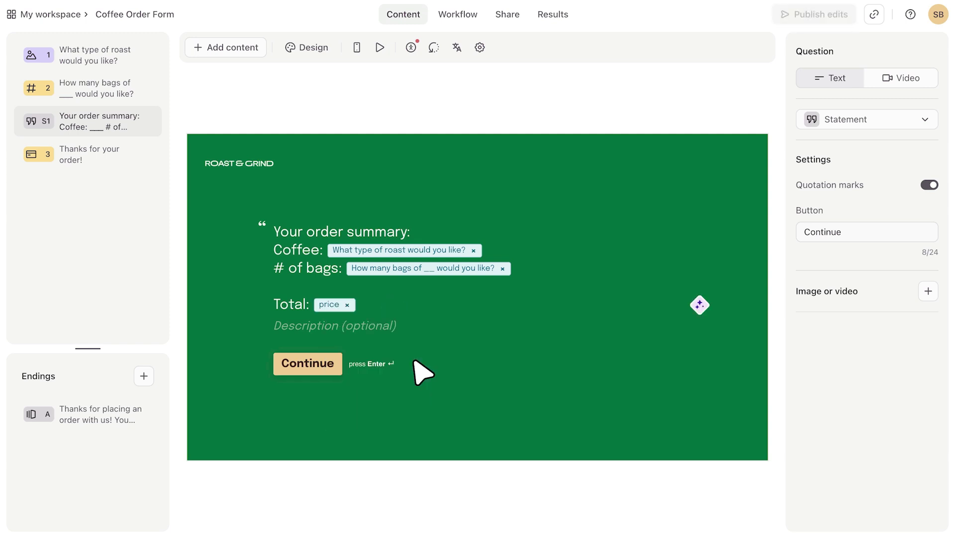